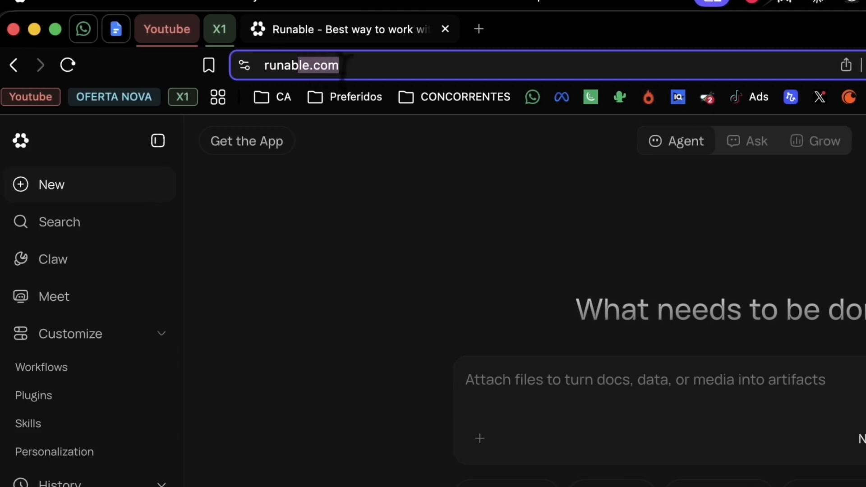
{"action": "left_click", "coordinate": [451, 176]}
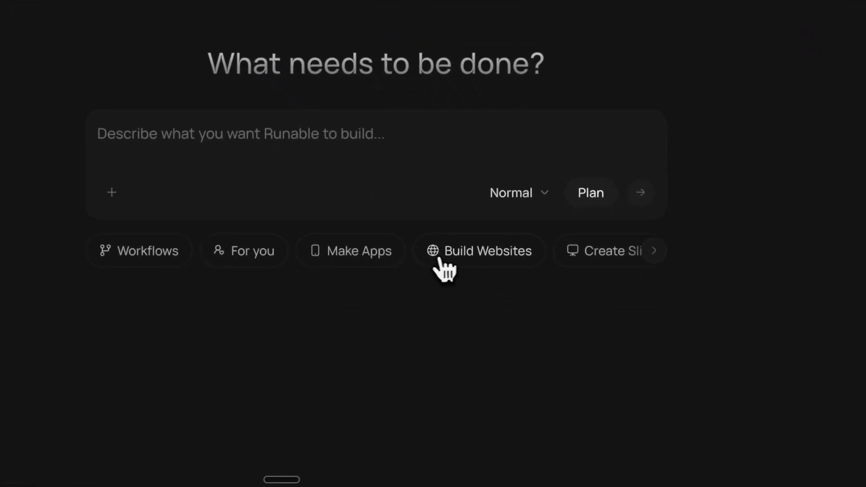
{"action": "left_click", "coordinate": [482, 253]}
{"action": "left_click", "coordinate": [483, 253]}
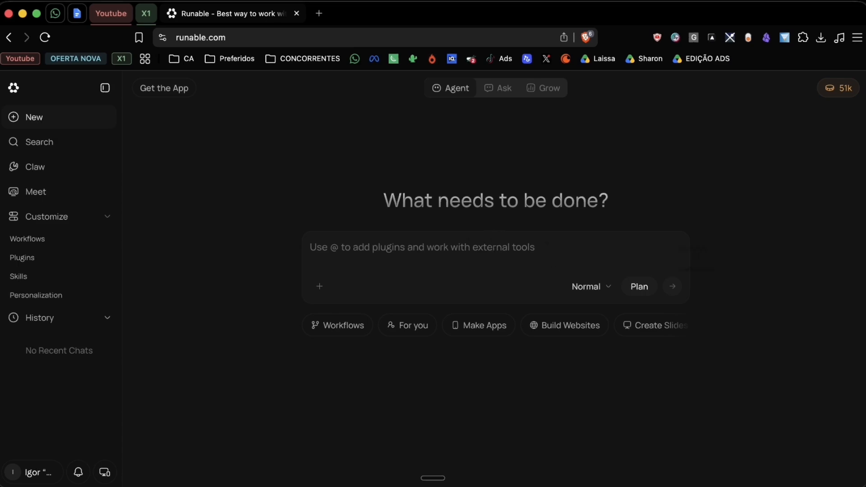
{"action": "left_click", "coordinate": [234, 37]}
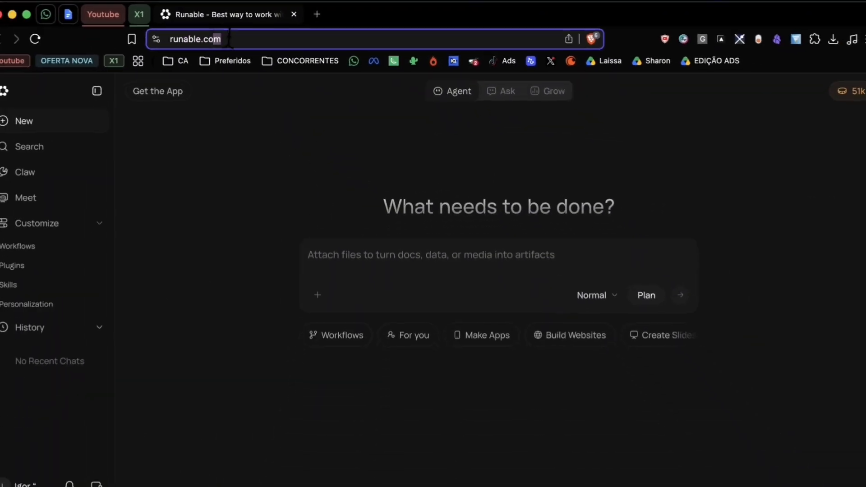
{"action": "left_click_drag", "start_coordinate": [230, 39], "coordinate": [169, 39]}
{"action": "left_click", "coordinate": [285, 39]}
{"action": "left_click", "coordinate": [271, 141]}
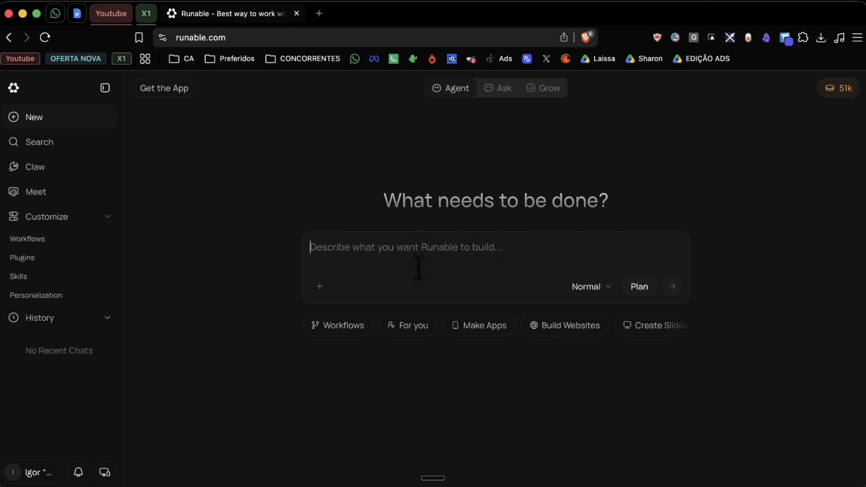
Select Build Websites and submit a prompt for a dark, modern coffee subscription landing page with hero, three-tier pricing table, email signup form and social-links footer
{"action": "left_click", "coordinate": [564, 325]}
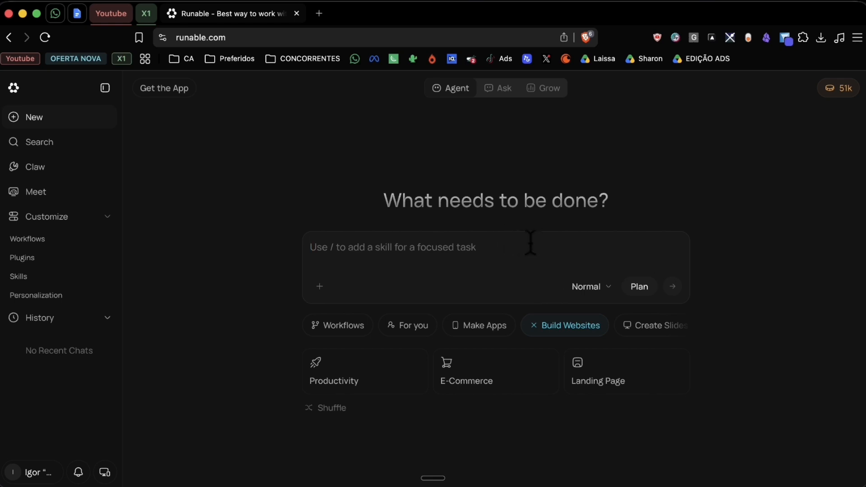
{"action": "type", "text": "C"}
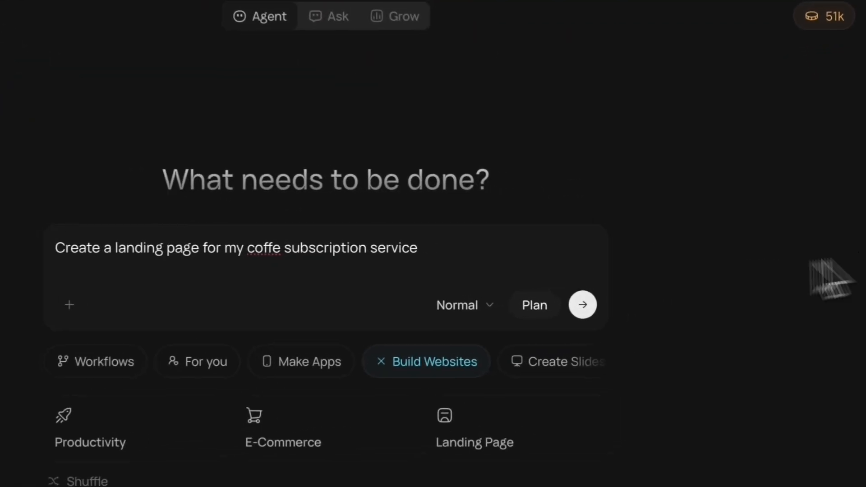
{"action": "type", "text": "with a hero section, a pricing table with three tiers, an email signup form, and a footer with my social links, and make it a dark, modern theme."}
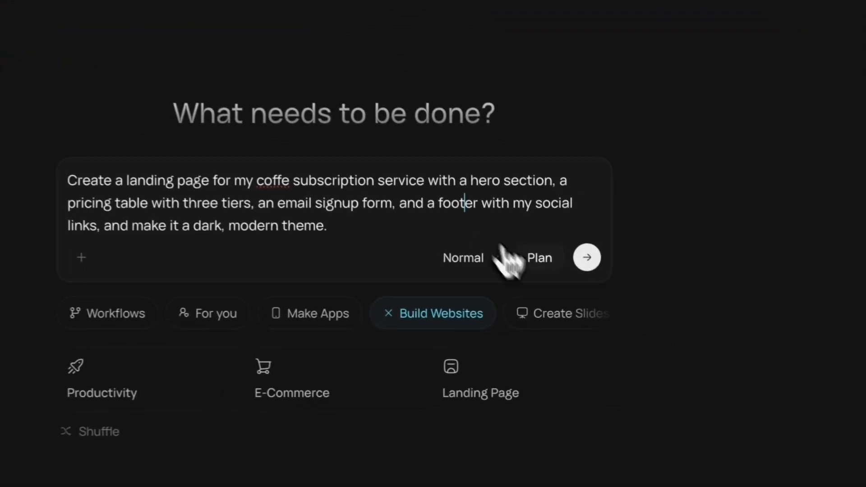
{"action": "left_click", "coordinate": [538, 259]}
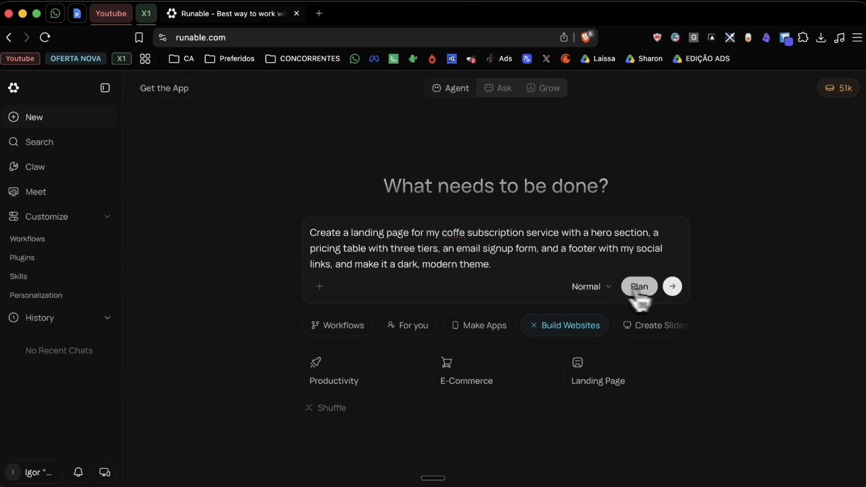
{"action": "left_click", "coordinate": [640, 286]}
{"action": "left_click", "coordinate": [672, 286]}
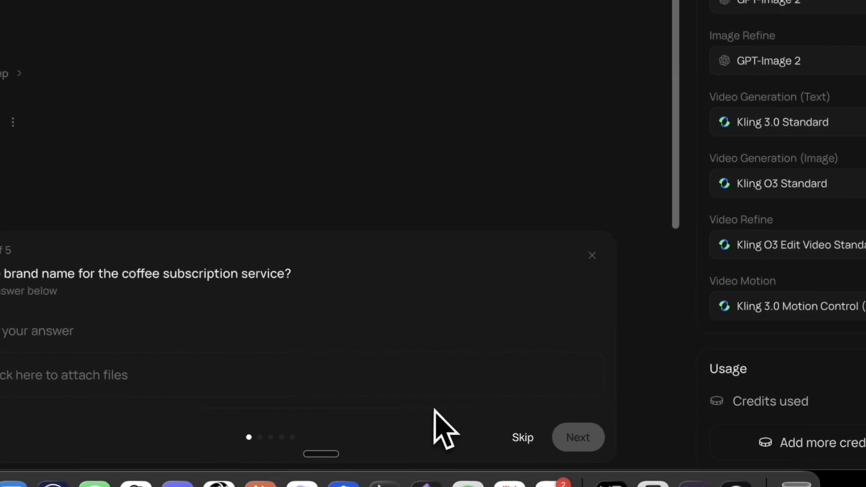
Answer the setup questions with the brand name Learn Mode Lab and the tier prices 6, 12 and 19
{"action": "left_click", "coordinate": [316, 333]}
{"action": "type", "text": "Learn"}
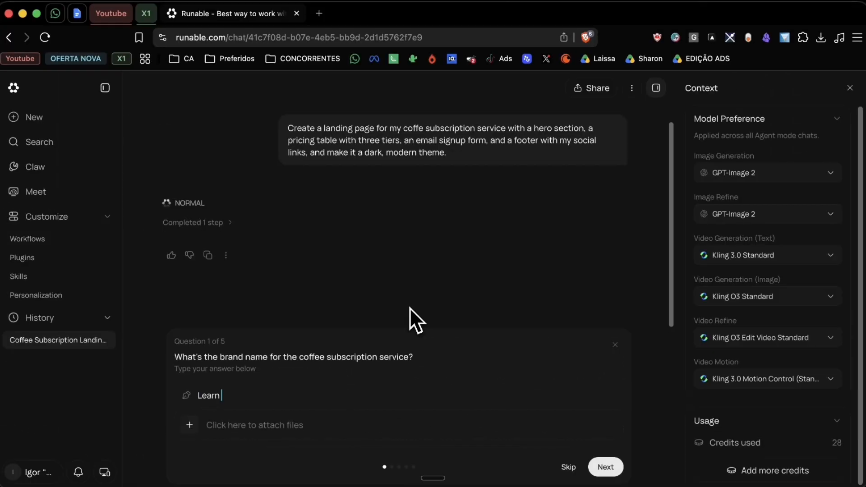
{"action": "key", "text": "Return"}
{"action": "left_click", "coordinate": [301, 389]}
{"action": "type", "text": "6, 12, 18"}
{"action": "key", "text": "Return"}
Choose Instagram, X and TikTok for the footer links and answer the remaining setup questions
{"action": "left_click", "coordinate": [220, 256]}
{"action": "left_click", "coordinate": [213, 278]}
{"action": "left_click", "coordinate": [221, 335]}
{"action": "left_click", "coordinate": [602, 464]}
{"action": "left_click", "coordinate": [315, 367]}
{"action": "left_click", "coordinate": [257, 370]}
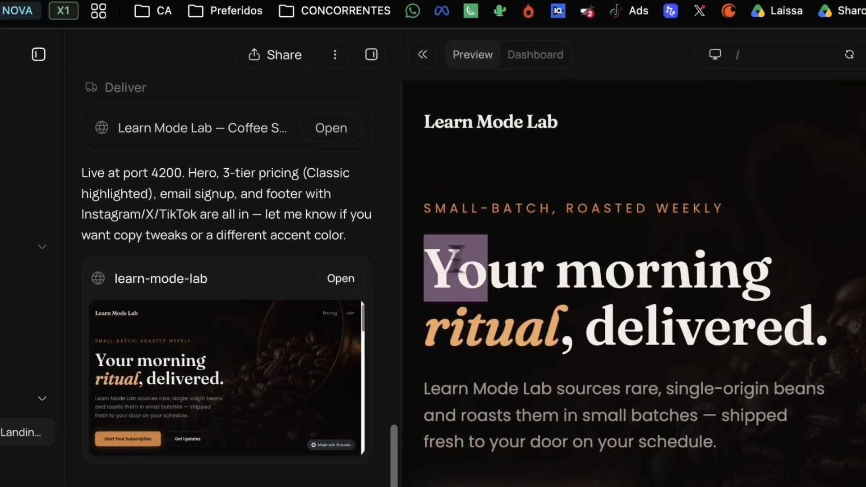
Review the generated landing page from the hero through the three pricing tiers to the email signup form and footer
{"action": "left_click_drag", "start_coordinate": [458, 259], "coordinate": [492, 266]}
{"action": "left_click", "coordinate": [512, 269]}
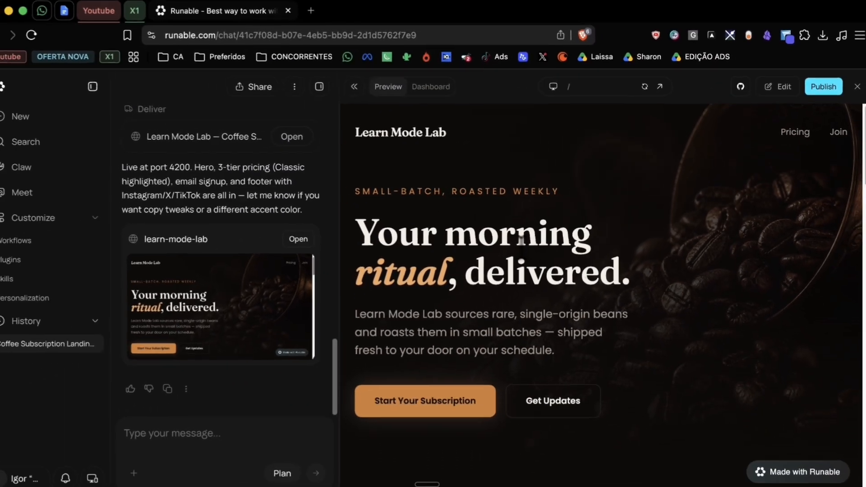
{"action": "scroll", "coordinate": [524, 278], "scroll_direction": "down", "scroll_amount": 5}
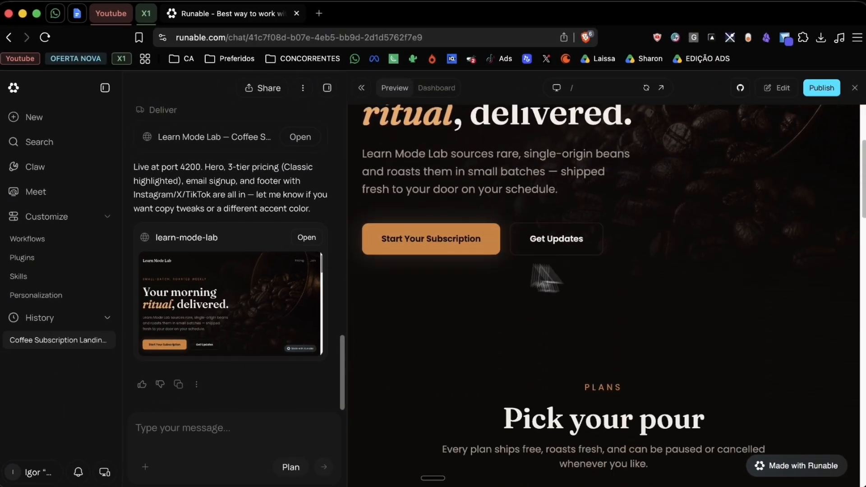
{"action": "scroll", "coordinate": [532, 252], "scroll_direction": "down", "scroll_amount": 6}
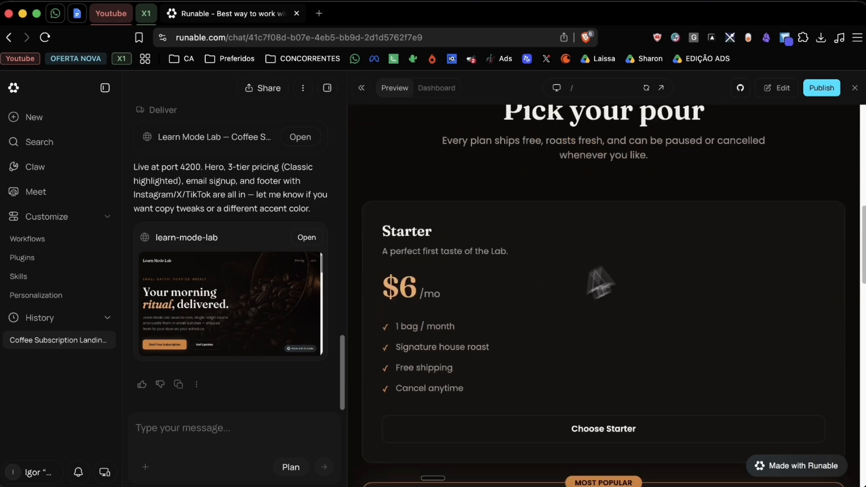
{"action": "left_click_drag", "start_coordinate": [382, 231], "coordinate": [498, 360]}
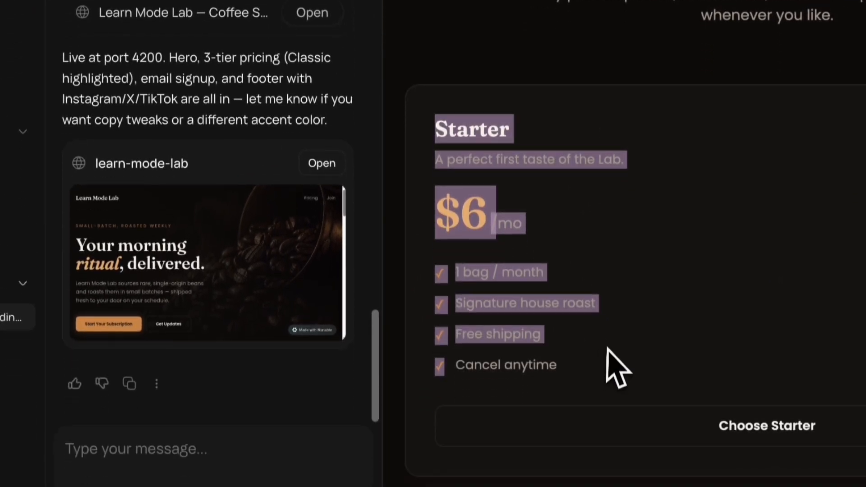
{"action": "left_click", "coordinate": [617, 368]}
{"action": "scroll", "coordinate": [519, 259], "scroll_direction": "down", "scroll_amount": 6}
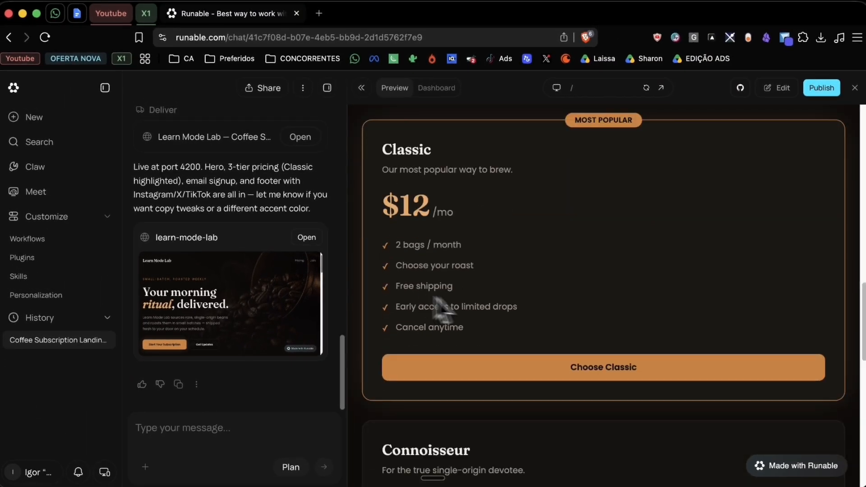
{"action": "scroll", "coordinate": [451, 294], "scroll_direction": "down", "scroll_amount": 6}
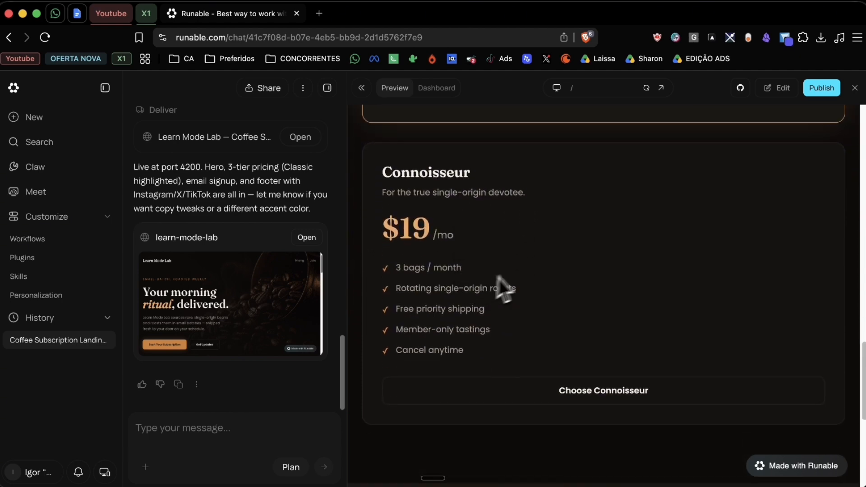
{"action": "scroll", "coordinate": [496, 284], "scroll_direction": "down", "scroll_amount": 7}
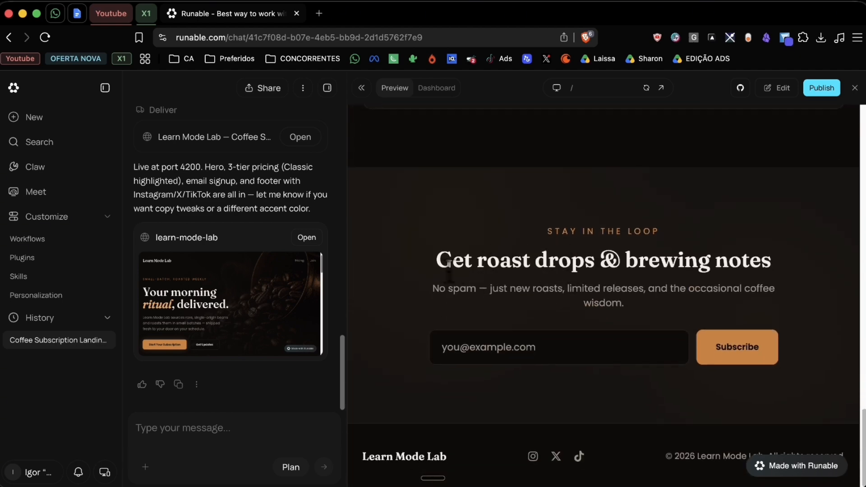
{"action": "scroll", "coordinate": [600, 345], "scroll_direction": "up", "scroll_amount": 20}
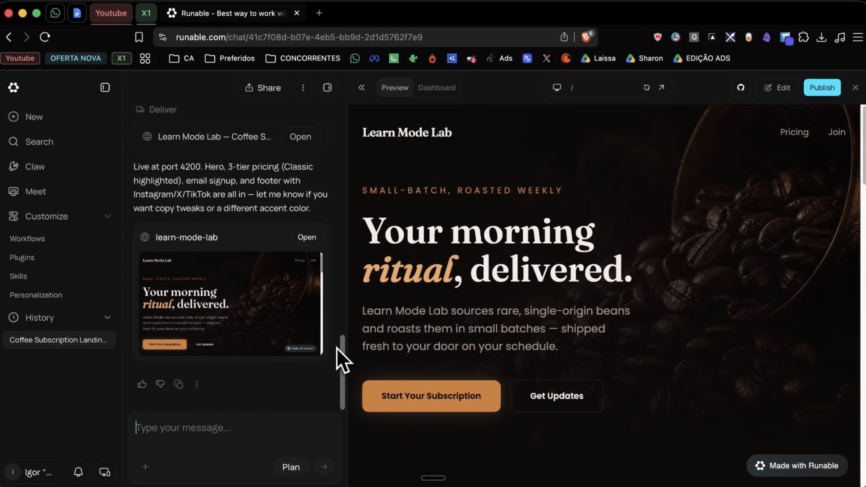
{"action": "type", "text": "change the"}
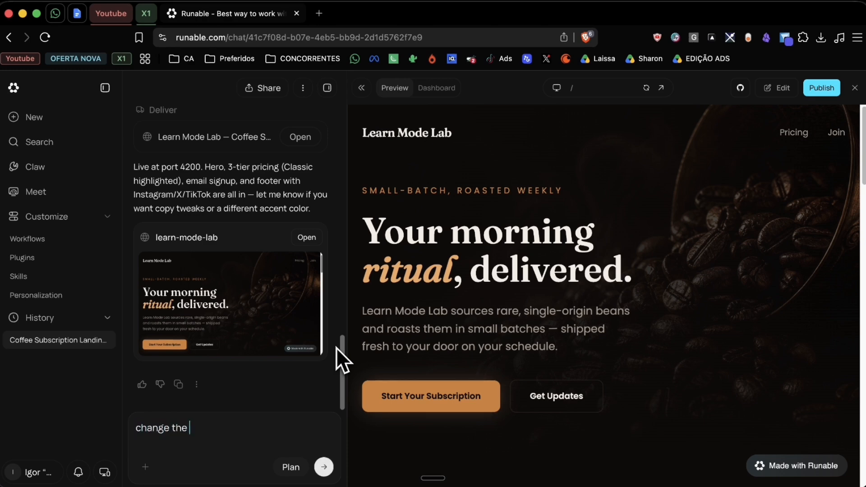
{"action": "type", "text": "hero section"}
{"action": "key", "text": "super+a"}
{"action": "type", "text": "a"}
{"action": "key", "text": "super+a"}
{"action": "key", "text": "BackSpace"}
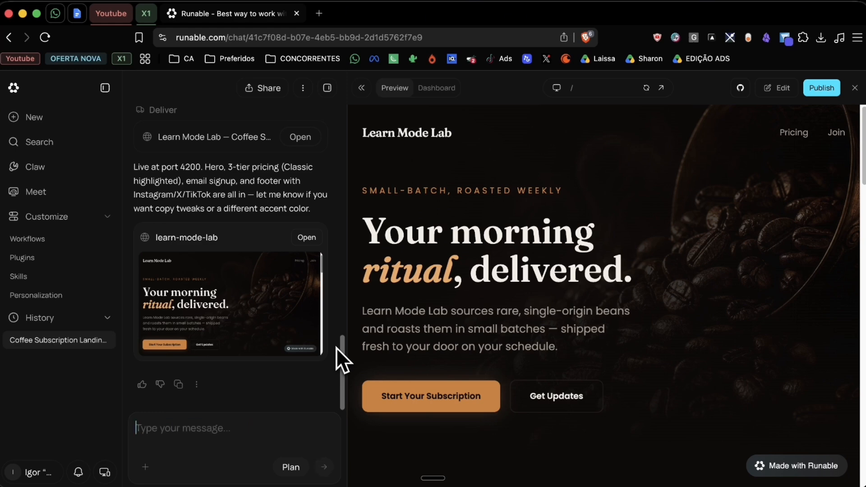
{"action": "type", "text": "change the color"}
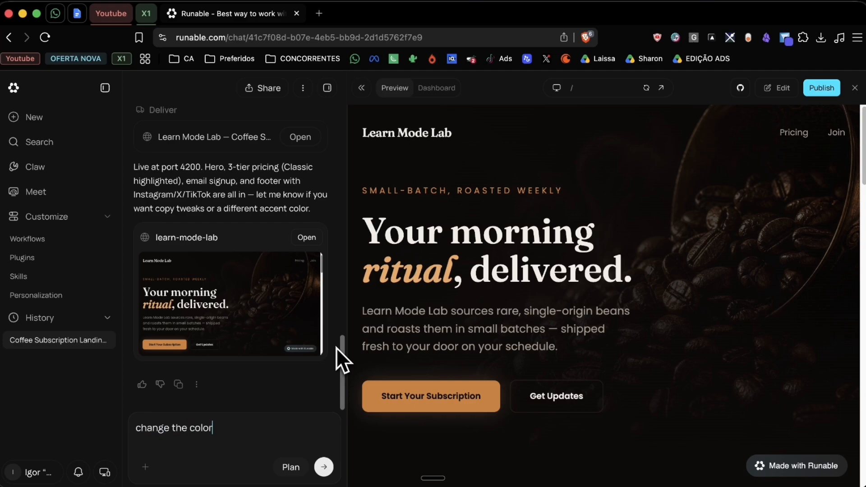
{"action": "key", "text": "super+a"}
{"action": "key", "text": "BackSpace"}
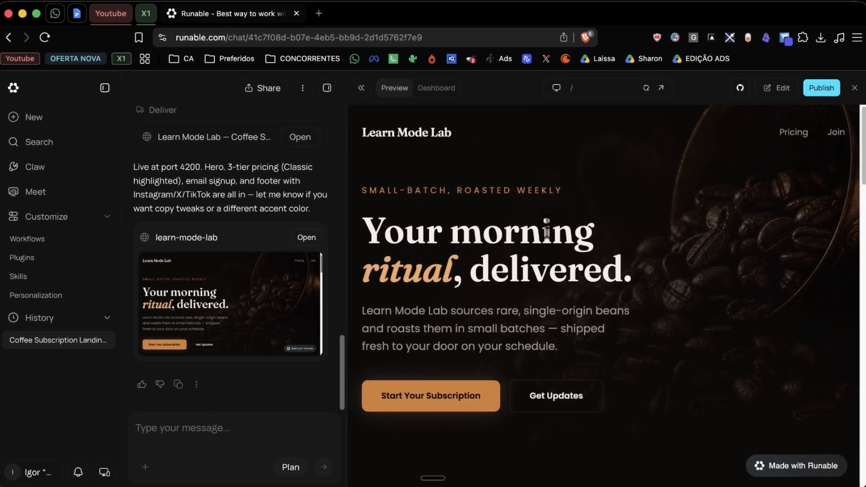
Look over the landing page again, show the chat context and reopen the learn-mode-lab preview
{"action": "scroll", "coordinate": [416, 349], "scroll_direction": "down", "scroll_amount": 3}
{"action": "scroll", "coordinate": [533, 197], "scroll_direction": "down", "scroll_amount": 10}
{"action": "scroll", "coordinate": [567, 228], "scroll_direction": "up", "scroll_amount": 15}
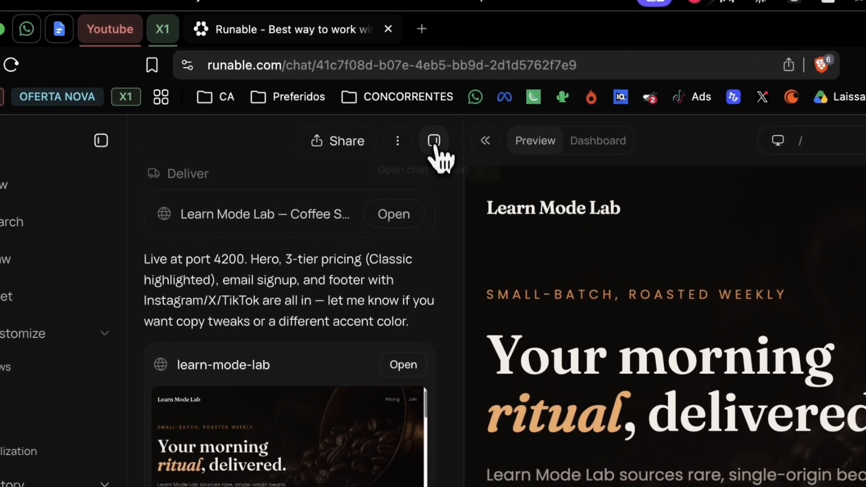
{"action": "left_click", "coordinate": [434, 141]}
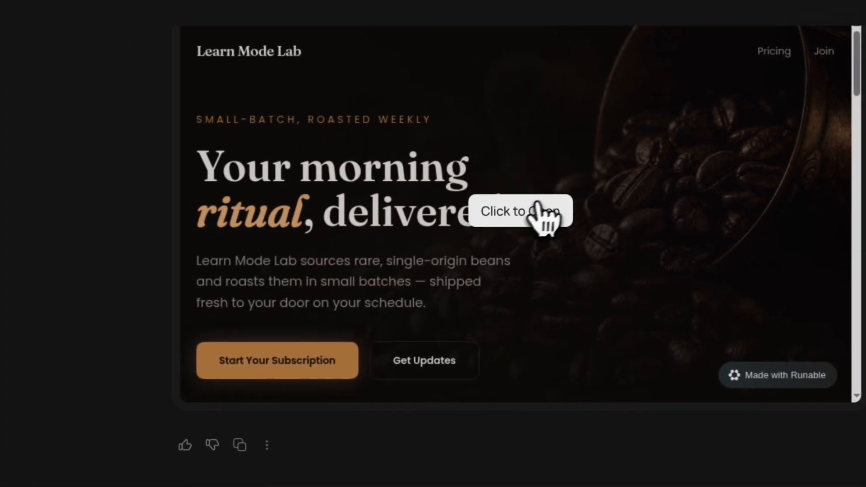
{"action": "left_click", "coordinate": [324, 349]}
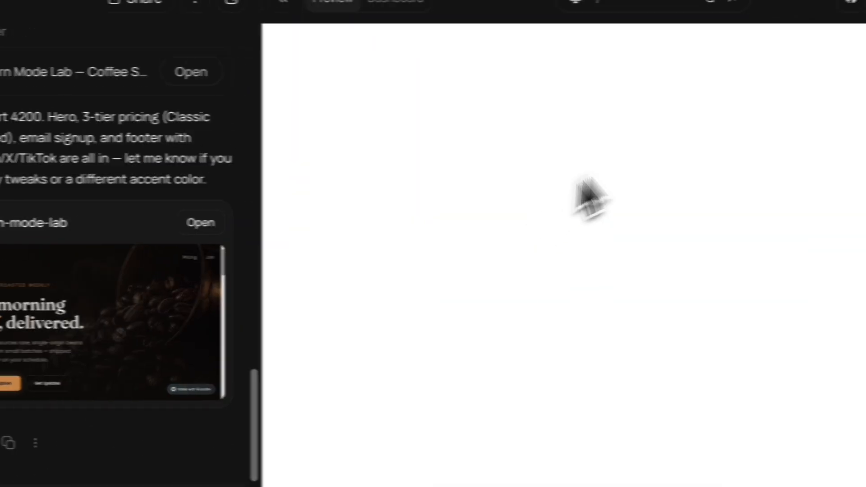
Examine the Analytics overview in the website's dashboard
{"action": "left_click", "coordinate": [424, 1]}
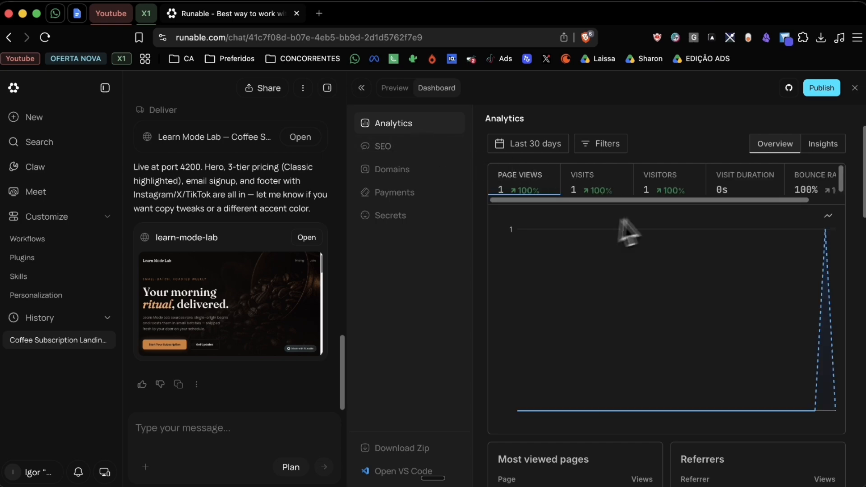
{"action": "scroll", "coordinate": [641, 301], "scroll_direction": "down", "scroll_amount": 2}
{"action": "scroll", "coordinate": [642, 302], "scroll_direction": "up", "scroll_amount": 2}
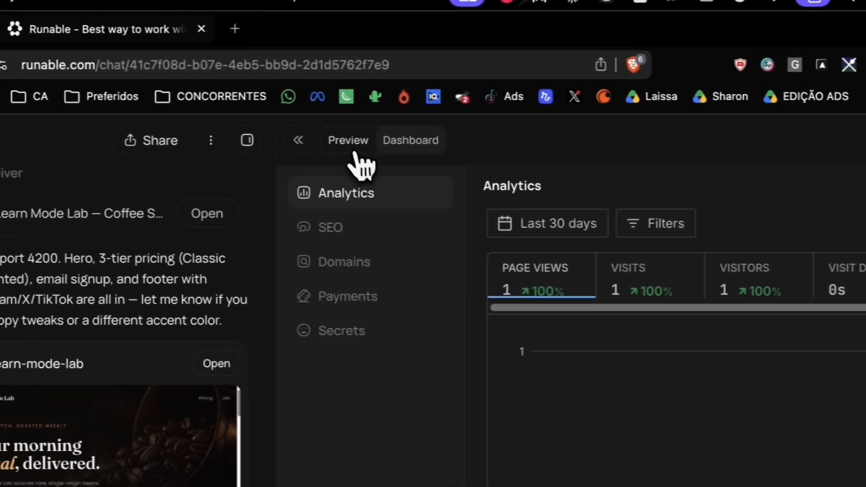
Return to the landing page preview and briefly enter and leave its edit mode
{"action": "left_click", "coordinate": [395, 87]}
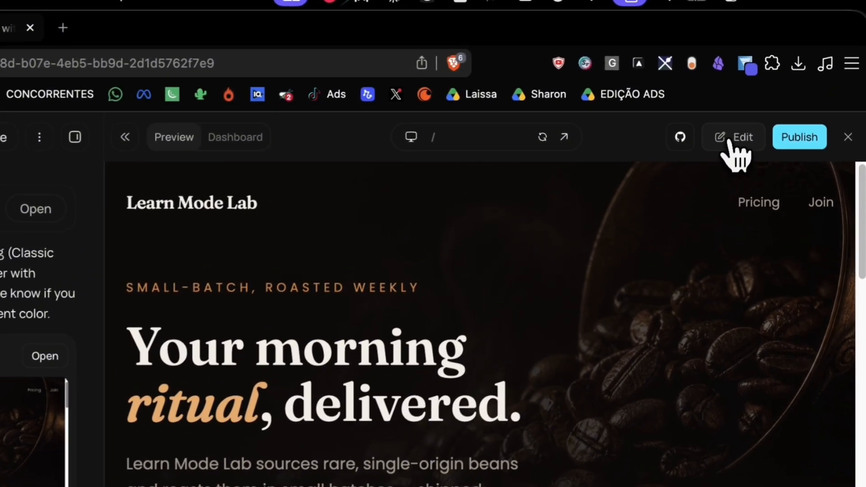
{"action": "left_click", "coordinate": [777, 88]}
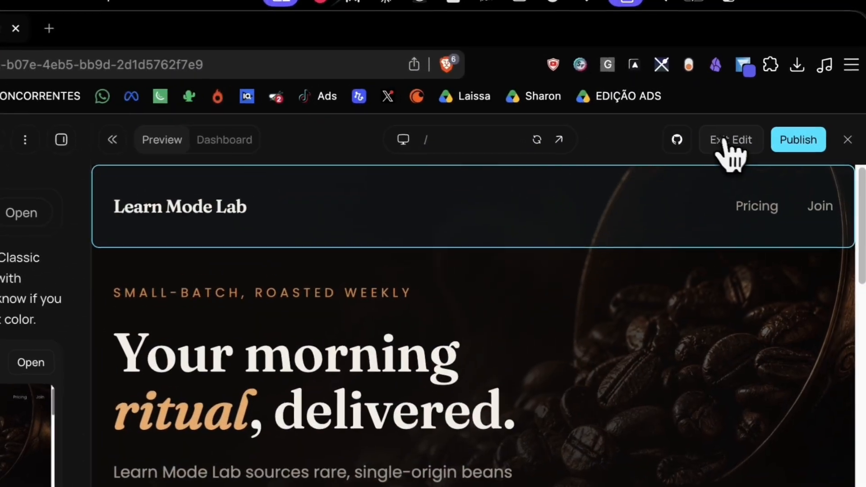
{"action": "left_click", "coordinate": [723, 142]}
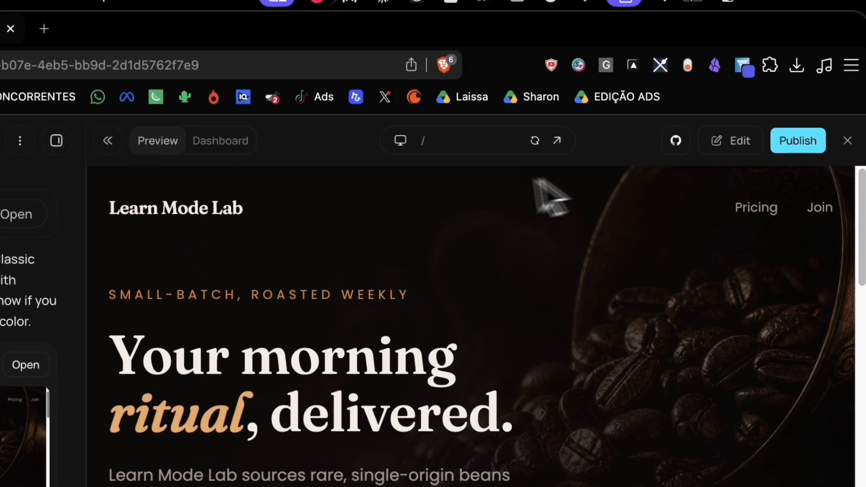
Open the website's publishing options and examine the assigned subdomain
{"action": "left_click", "coordinate": [801, 143]}
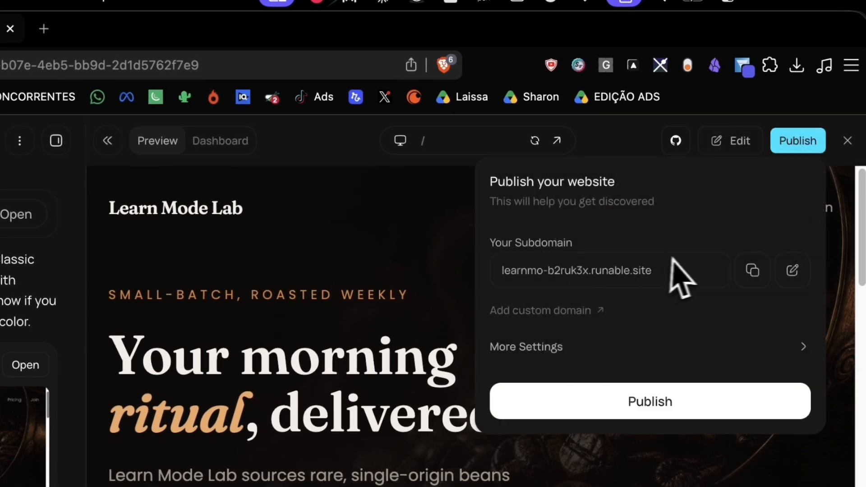
{"action": "left_click_drag", "start_coordinate": [667, 271], "coordinate": [527, 271]}
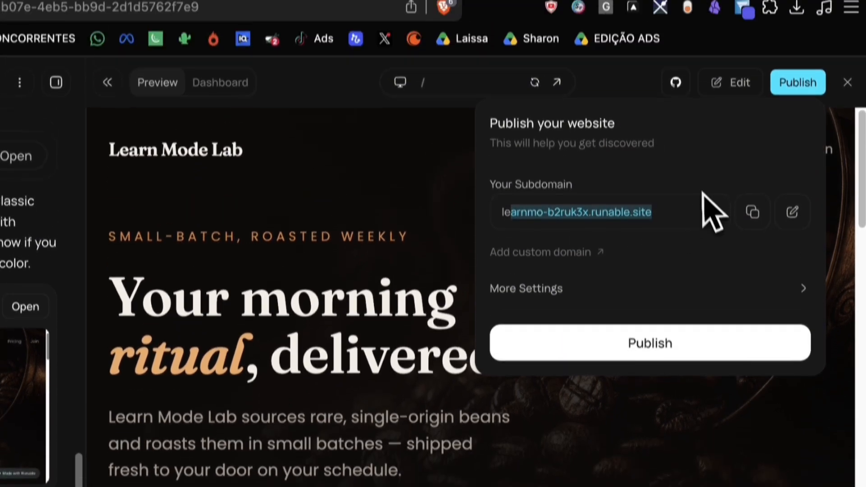
{"action": "left_click", "coordinate": [704, 247]}
{"action": "left_click", "coordinate": [806, 143]}
{"action": "left_click", "coordinate": [806, 143]}
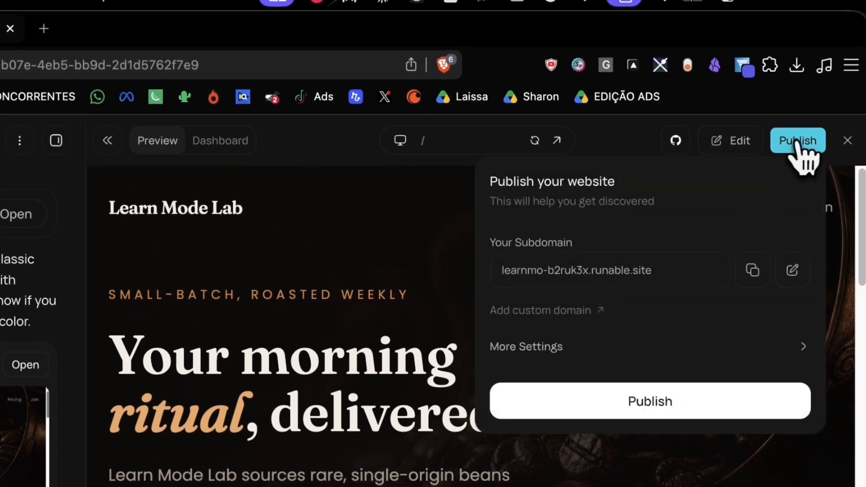
{"action": "left_click_drag", "start_coordinate": [656, 268], "coordinate": [505, 270]}
{"action": "left_click_drag", "start_coordinate": [617, 177], "coordinate": [652, 180]}
{"action": "left_click", "coordinate": [638, 181]}
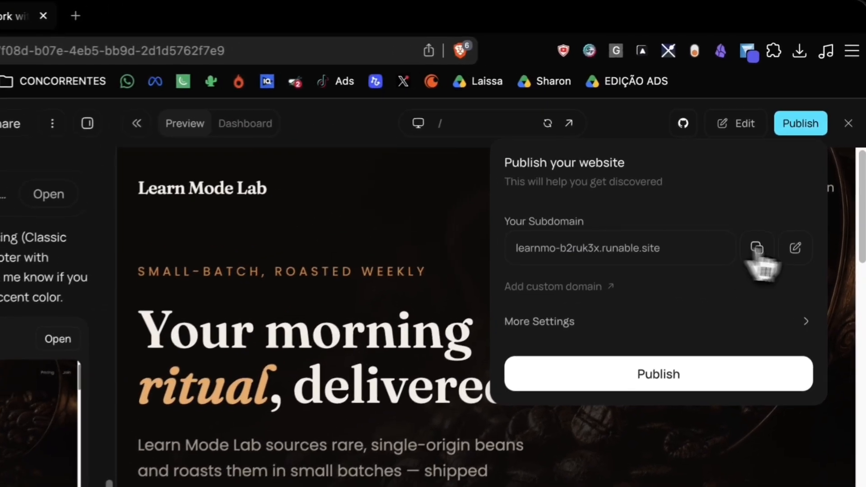
Change the website's subdomain to mycoffeshoplml and publish the site
{"action": "left_click", "coordinate": [818, 174]}
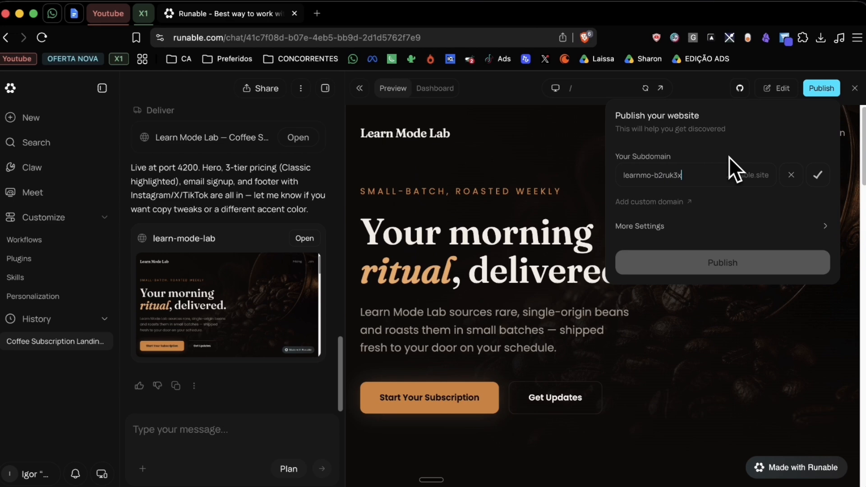
{"action": "key", "text": "super+a"}
{"action": "type", "text": "co"}
{"action": "key", "text": "BackSpace"}
{"action": "key", "text": "BackSpace"}
{"action": "type", "text": "mycoffeshopl"}
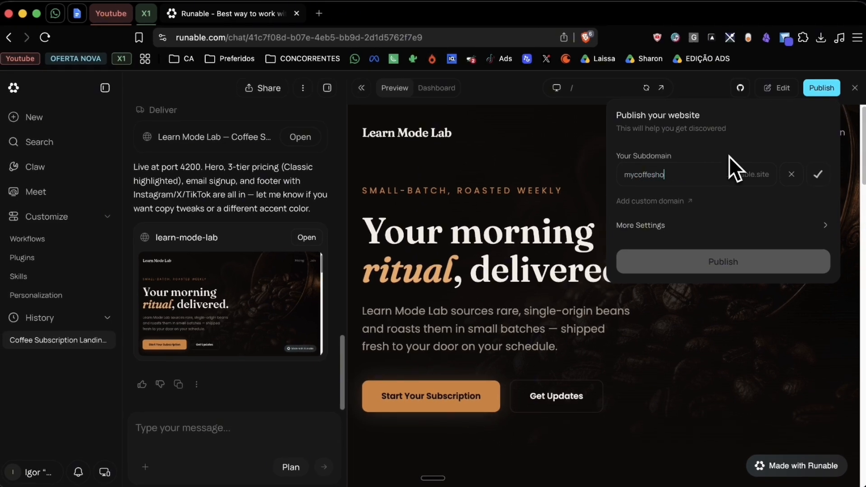
{"action": "type", "text": "ml"}
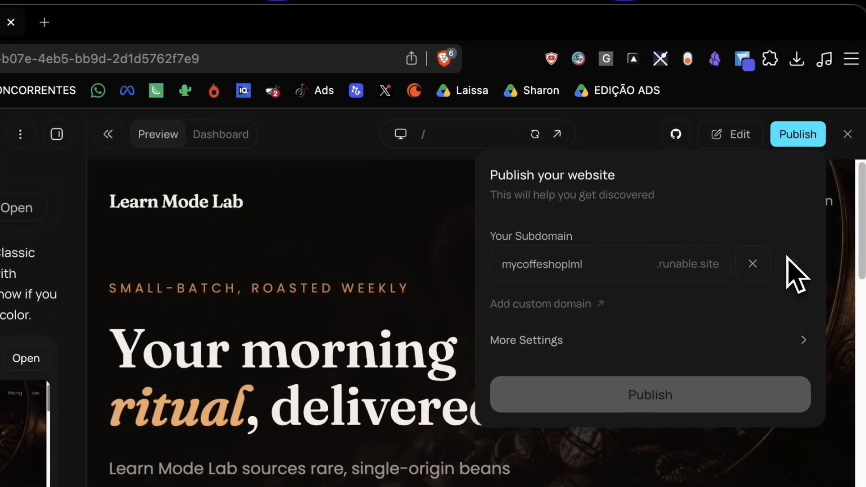
{"action": "left_click", "coordinate": [792, 264]}
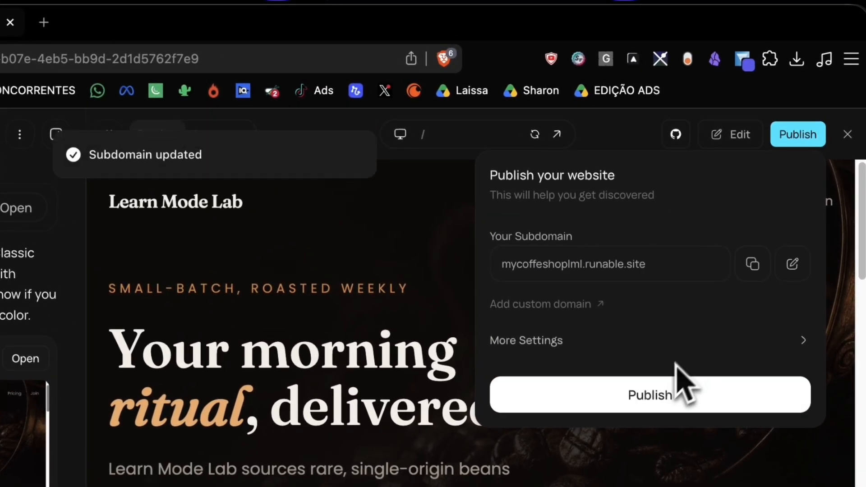
{"action": "left_click", "coordinate": [687, 394]}
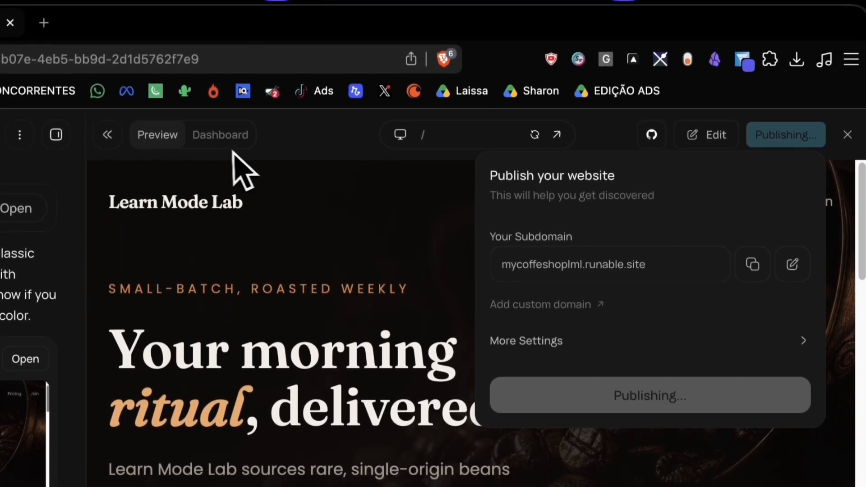
Examine the Analytics, SEO, Payments and Secrets pages of the website's dashboard
{"action": "left_click", "coordinate": [220, 58]}
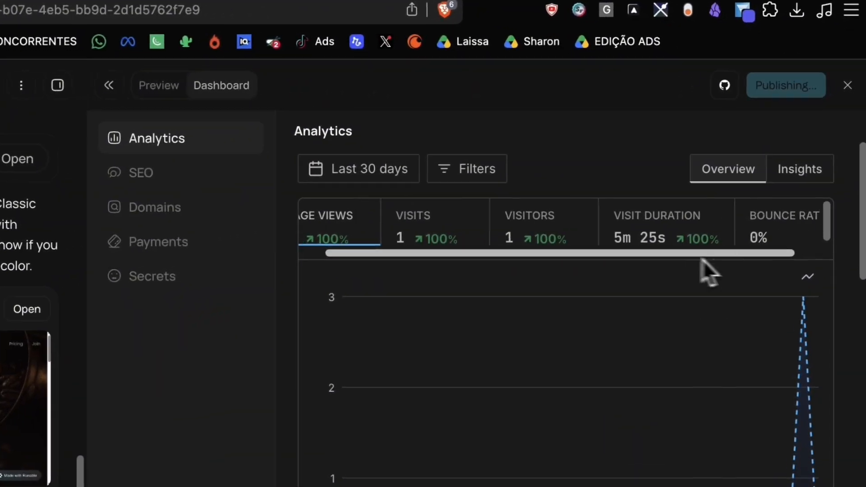
{"action": "scroll", "coordinate": [675, 374], "scroll_direction": "down", "scroll_amount": 5}
{"action": "left_click", "coordinate": [180, 176]}
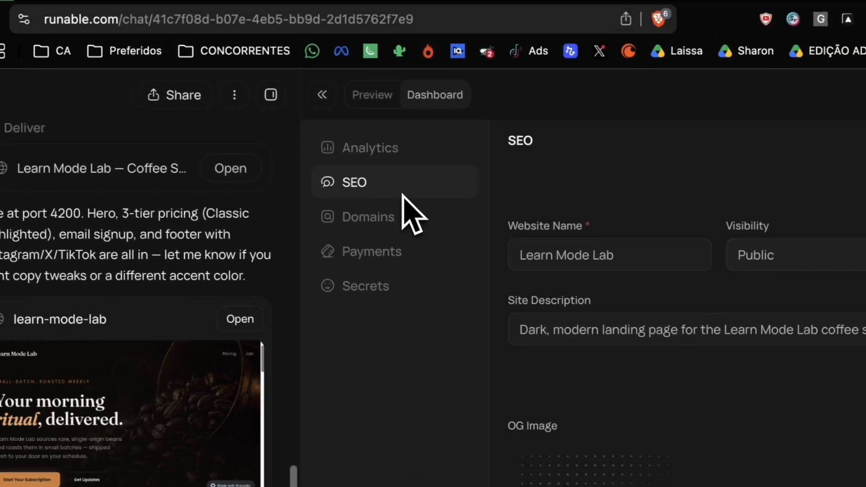
{"action": "left_click", "coordinate": [300, 246]}
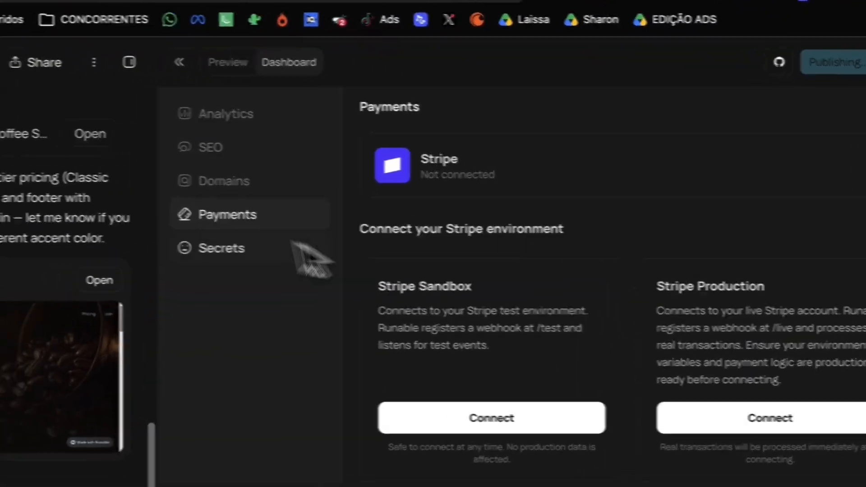
{"action": "left_click", "coordinate": [397, 218]}
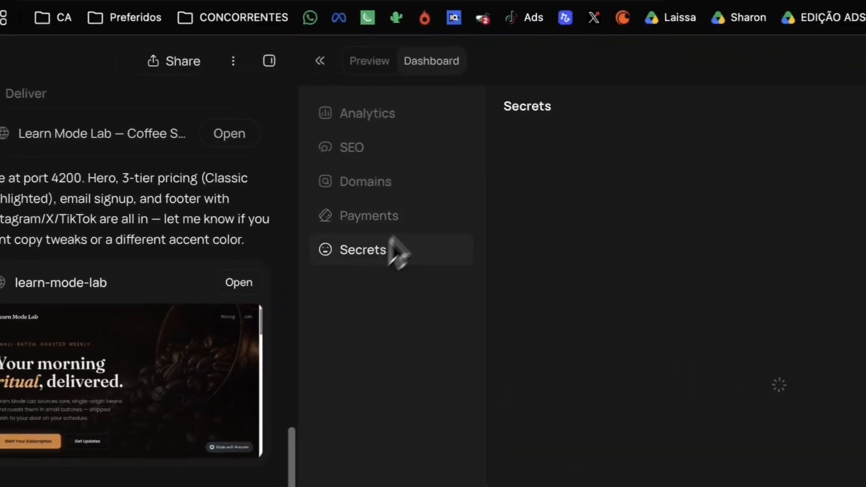
{"action": "scroll", "coordinate": [606, 293], "scroll_direction": "down", "scroll_amount": 5}
{"action": "scroll", "coordinate": [607, 295], "scroll_direction": "up", "scroll_amount": 6}
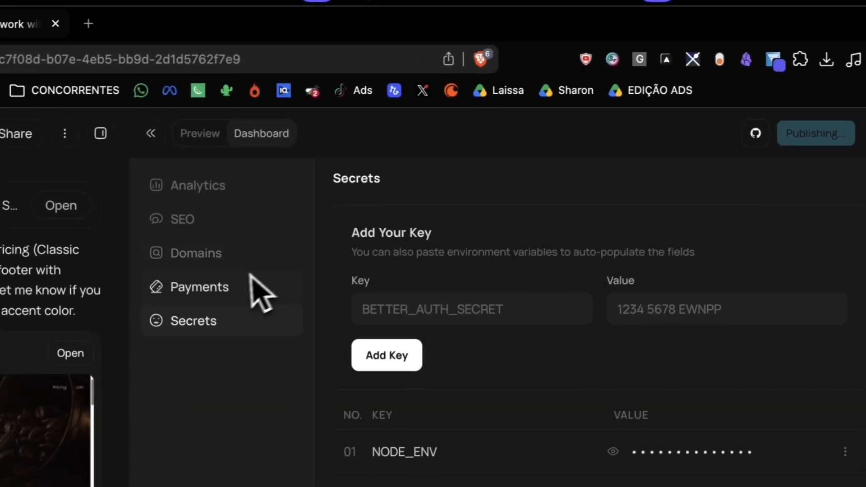
Check the dashboard's Domains page, review the SEO images and site preview, and reopen Analytics
{"action": "left_click", "coordinate": [196, 253]}
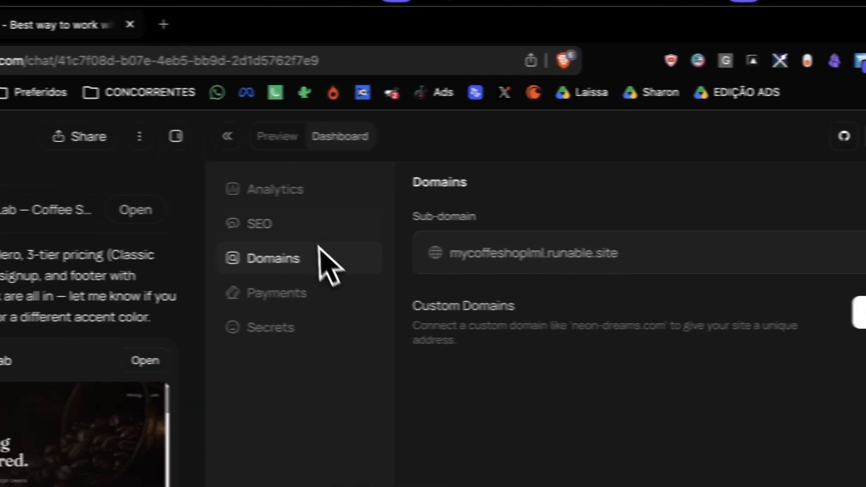
{"action": "left_click", "coordinate": [143, 224]}
{"action": "scroll", "coordinate": [666, 234], "scroll_direction": "down", "scroll_amount": 3}
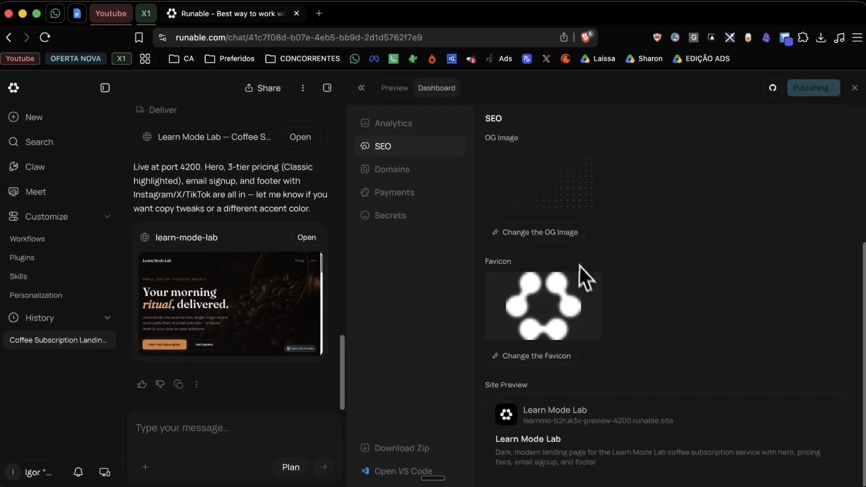
{"action": "scroll", "coordinate": [568, 270], "scroll_direction": "up", "scroll_amount": 3}
{"action": "left_click", "coordinate": [427, 127]}
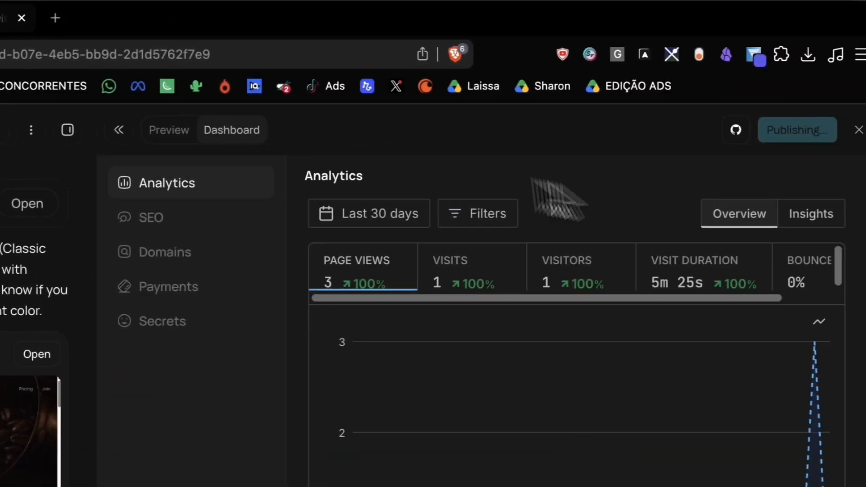
Return to the landing page preview and check the chat's extra options without choosing any
{"action": "left_click", "coordinate": [171, 132]}
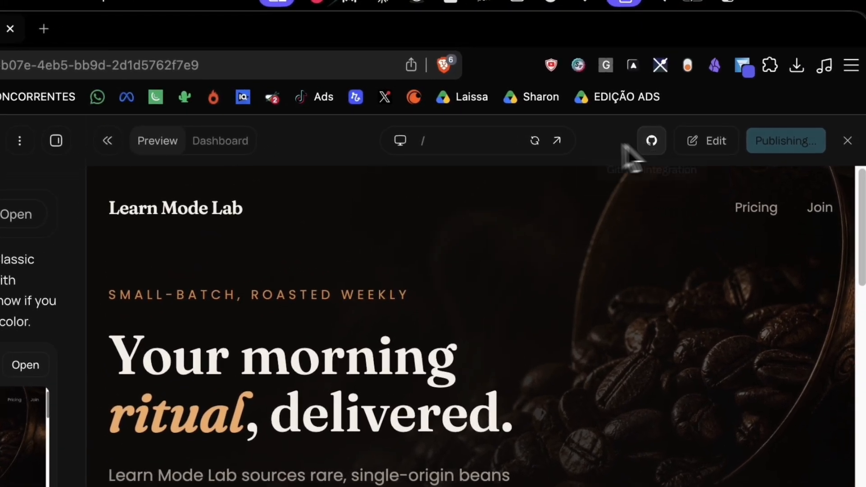
{"action": "left_click", "coordinate": [21, 141]}
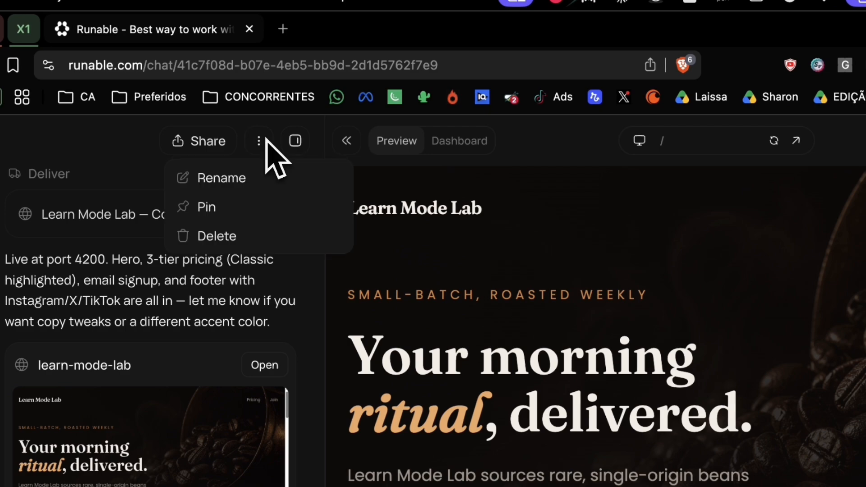
{"action": "left_click", "coordinate": [265, 140]}
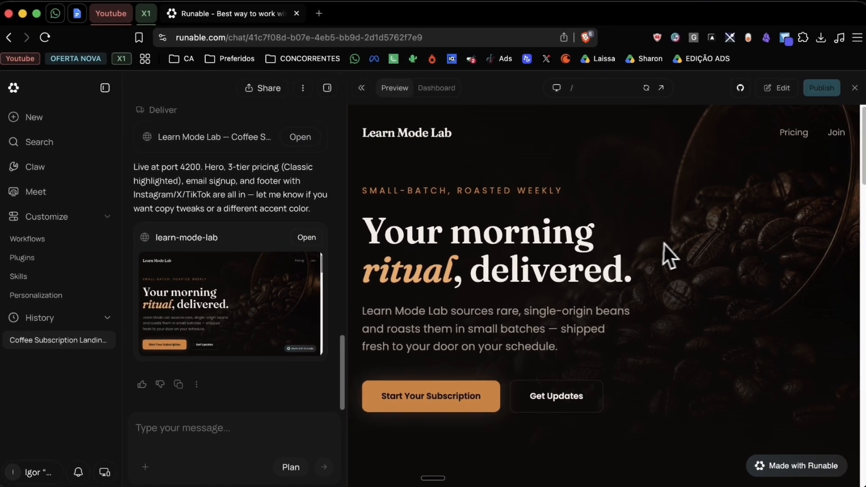
{"action": "scroll", "coordinate": [666, 254], "scroll_direction": "down", "scroll_amount": 5}
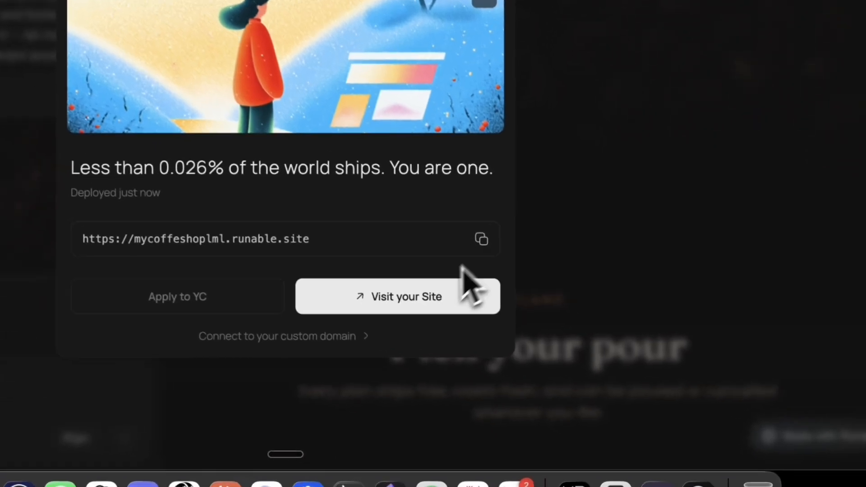
Visit the published site at mycoffeshoplml.runable.site and look over its hero, pricing and signup sections
{"action": "left_click", "coordinate": [552, 368]}
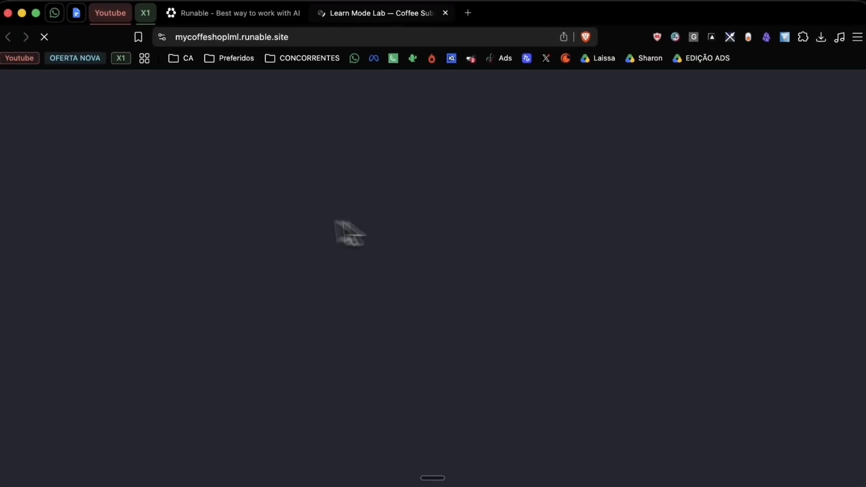
{"action": "scroll", "coordinate": [455, 183], "scroll_direction": "down", "scroll_amount": 10}
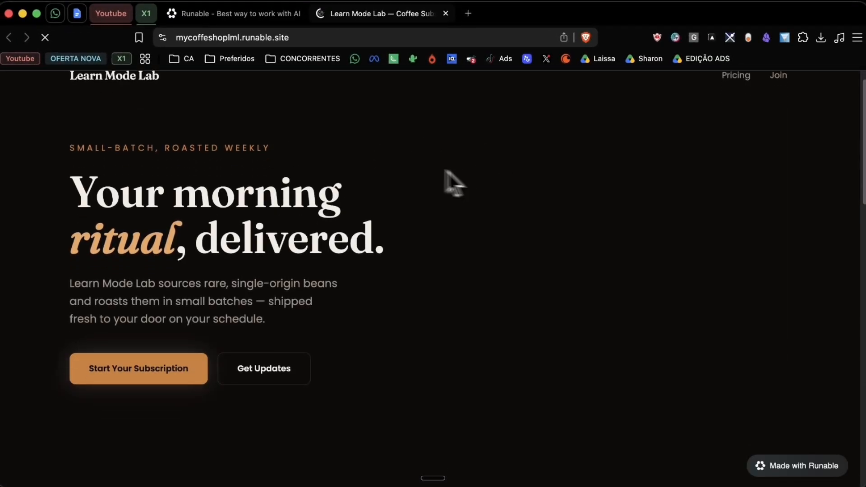
{"action": "scroll", "coordinate": [440, 150], "scroll_direction": "down", "scroll_amount": 15}
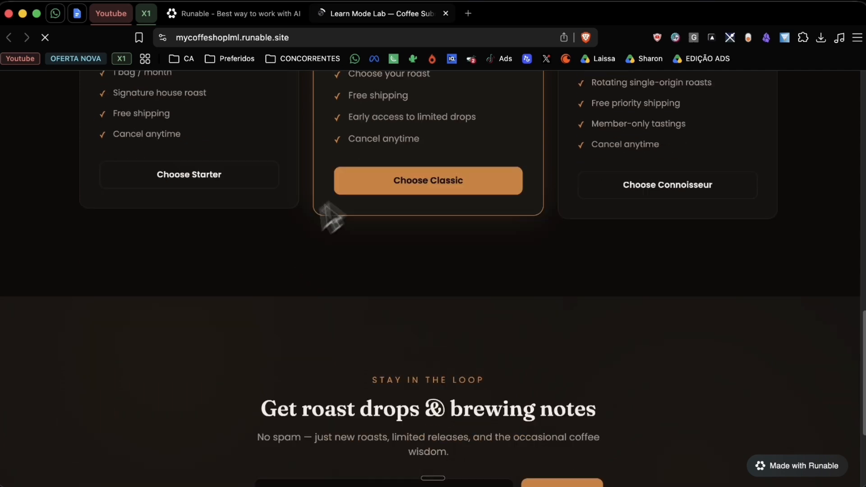
{"action": "scroll", "coordinate": [502, 221], "scroll_direction": "up", "scroll_amount": 12}
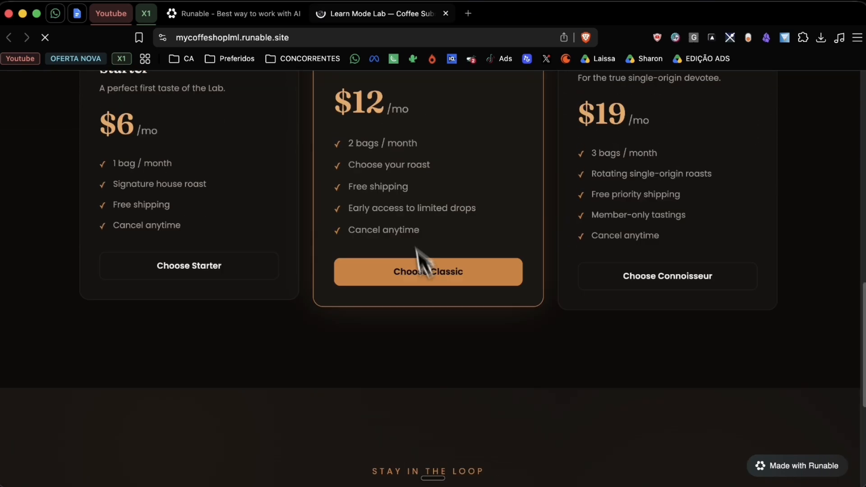
{"action": "scroll", "coordinate": [657, 255], "scroll_direction": "down", "scroll_amount": 4}
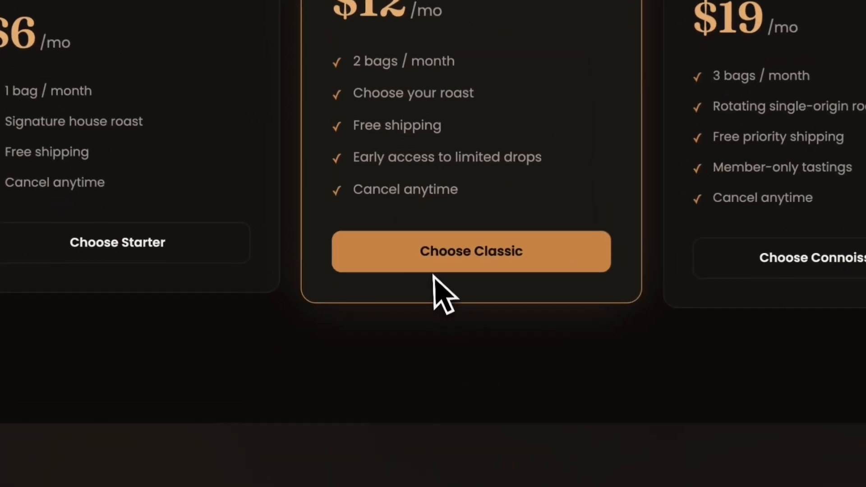
Test the Choose Classic link in the pricing plans and the header's Join link on the published site
{"action": "left_click", "coordinate": [411, 317]}
{"action": "scroll", "coordinate": [514, 277], "scroll_direction": "up", "scroll_amount": 6}
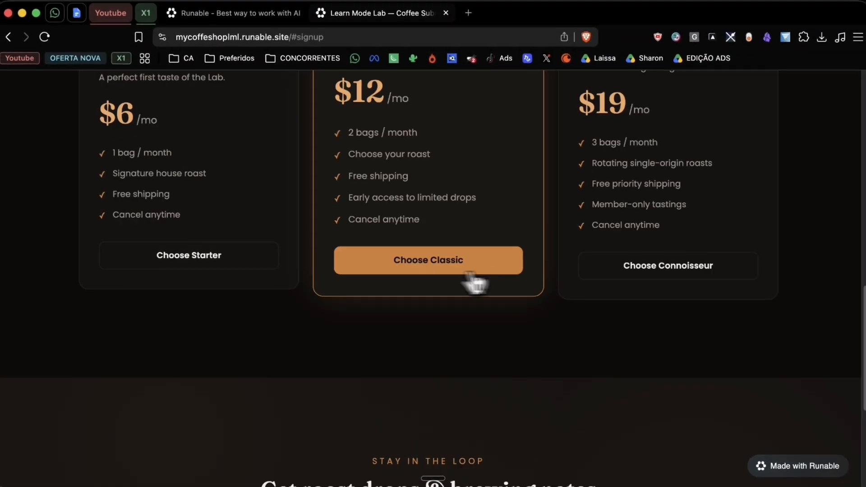
{"action": "scroll", "coordinate": [473, 283], "scroll_direction": "up", "scroll_amount": 10}
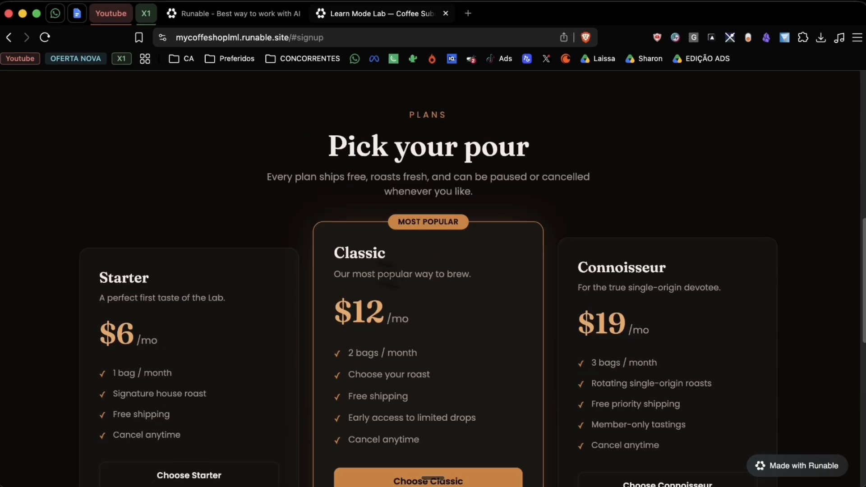
{"action": "left_click", "coordinate": [726, 168]}
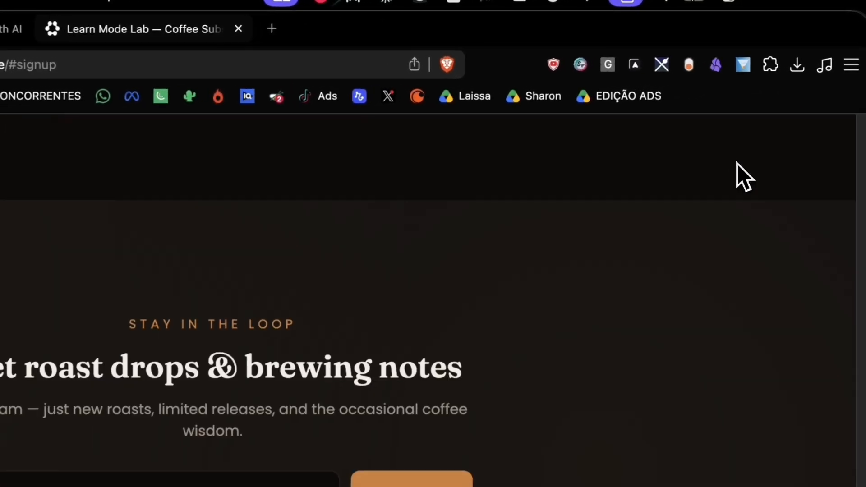